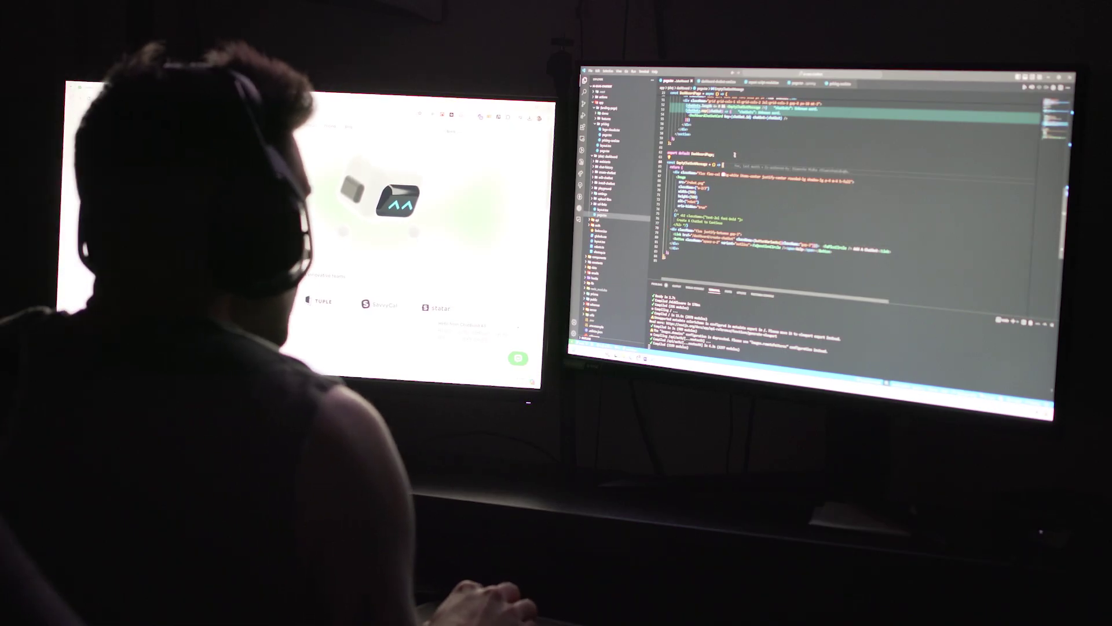
Step: Add 'what is your pricing?' as a suggested chatbot question
{"action": "scroll", "coordinate": [722, 143], "scroll_direction": "up", "scroll_amount": 1}
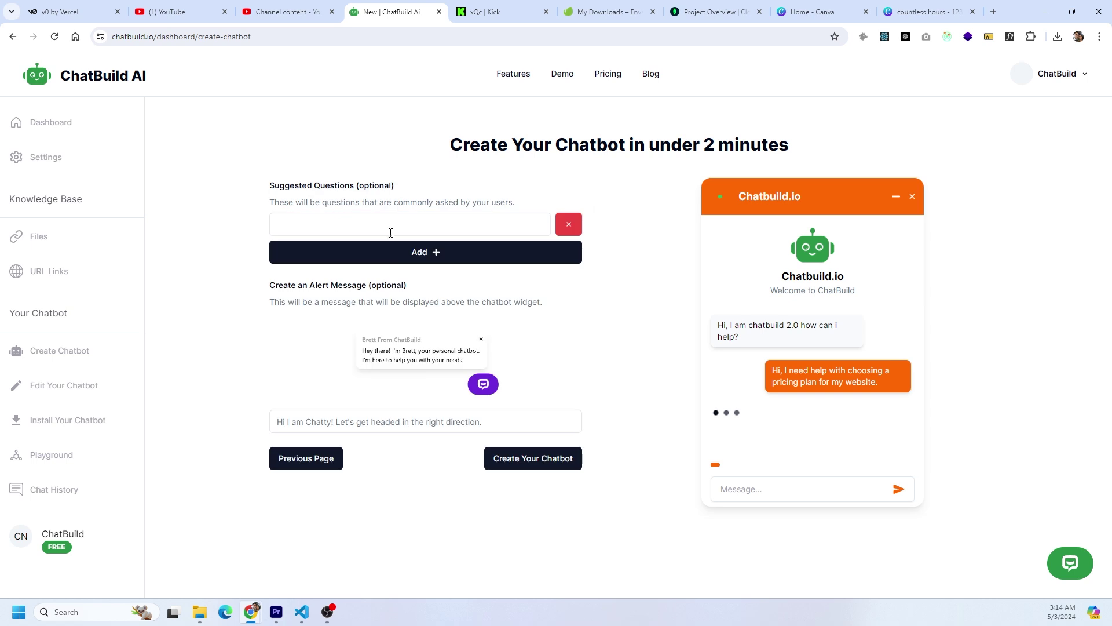
{"action": "left_click", "coordinate": [390, 232]}
{"action": "type", "text": "what is your pricing?"}
{"action": "left_click", "coordinate": [396, 422]}
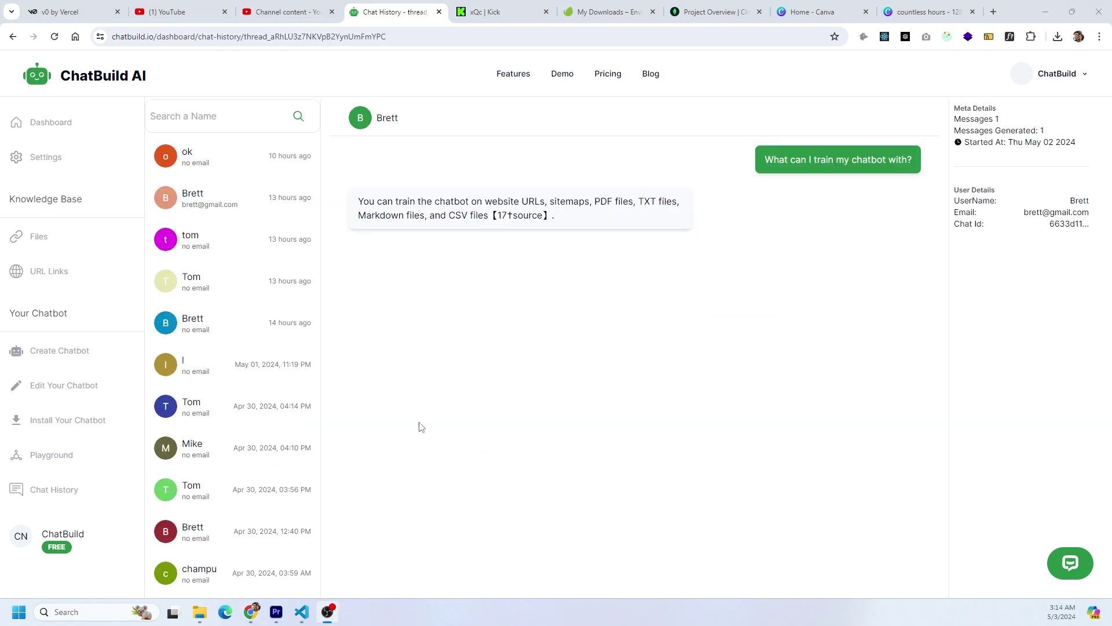
Step: Browse six past visitor conversations in Chat History, including the Apr 30 and Apr 28 threads
{"action": "scroll", "coordinate": [284, 378], "scroll_direction": "down", "scroll_amount": 7}
{"action": "left_click", "coordinate": [246, 379]}
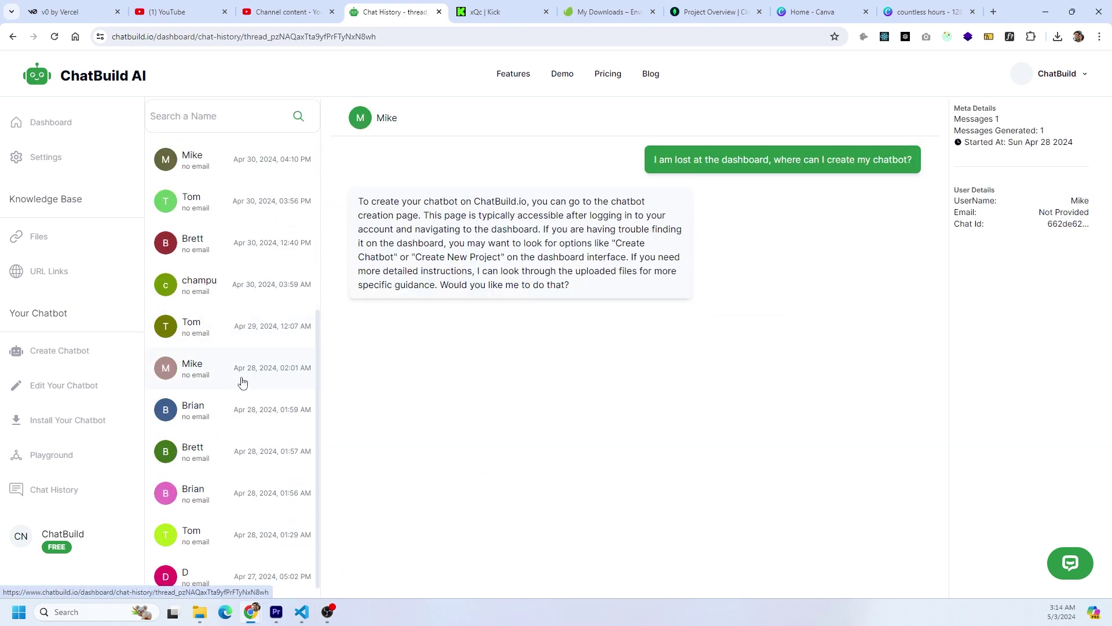
{"action": "left_click", "coordinate": [241, 335]}
{"action": "left_click", "coordinate": [231, 239]}
{"action": "left_click", "coordinate": [226, 201]}
{"action": "left_click", "coordinate": [248, 538]}
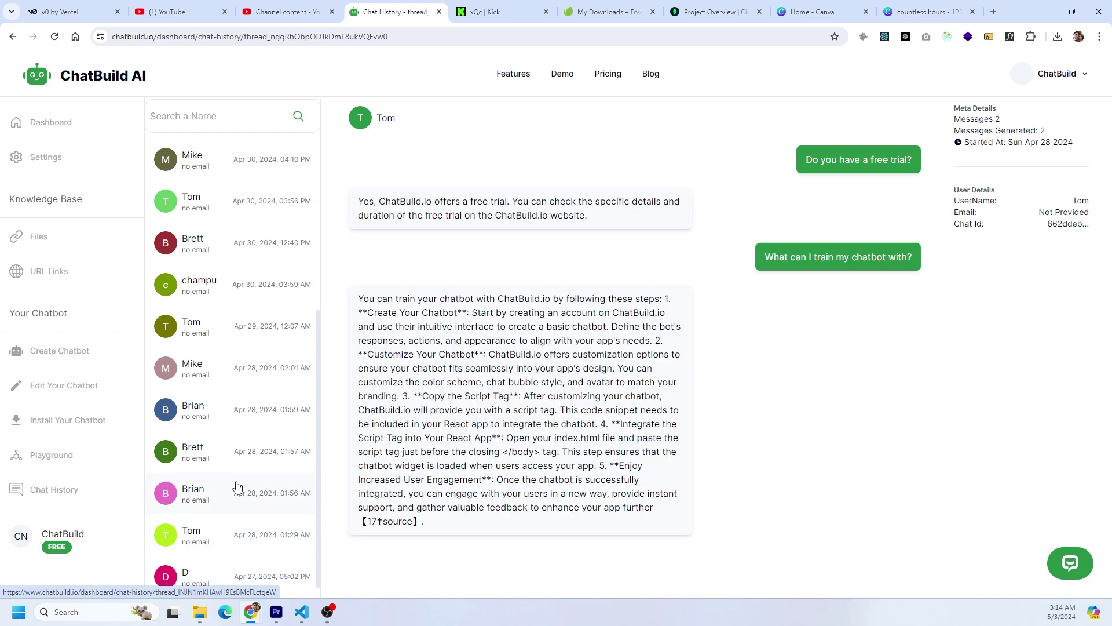
{"action": "left_click", "coordinate": [236, 492]}
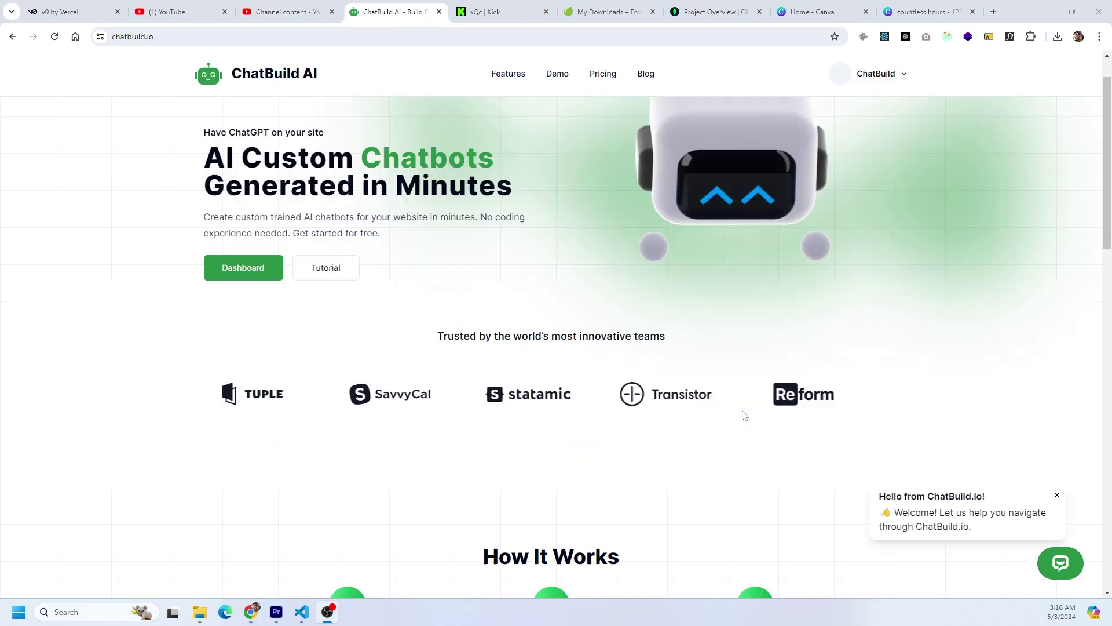
{"action": "scroll", "coordinate": [744, 418], "scroll_direction": "down", "scroll_amount": 10}
{"action": "scroll", "coordinate": [743, 418], "scroll_direction": "down", "scroll_amount": 15}
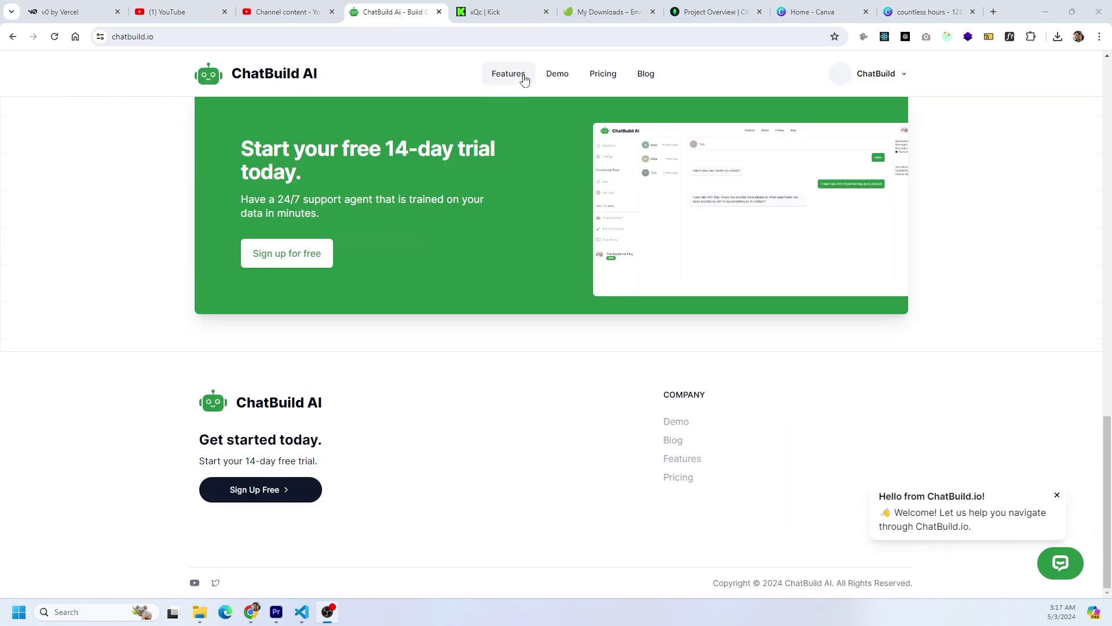
Step: Visit the site's Features page, then its pricing plans page
{"action": "left_click", "coordinate": [507, 73]}
{"action": "scroll", "coordinate": [631, 241], "scroll_direction": "down", "scroll_amount": 5}
{"action": "left_click", "coordinate": [603, 74]}
{"action": "scroll", "coordinate": [606, 170], "scroll_direction": "down", "scroll_amount": 15}
{"action": "scroll", "coordinate": [606, 169], "scroll_direction": "up", "scroll_amount": 15}
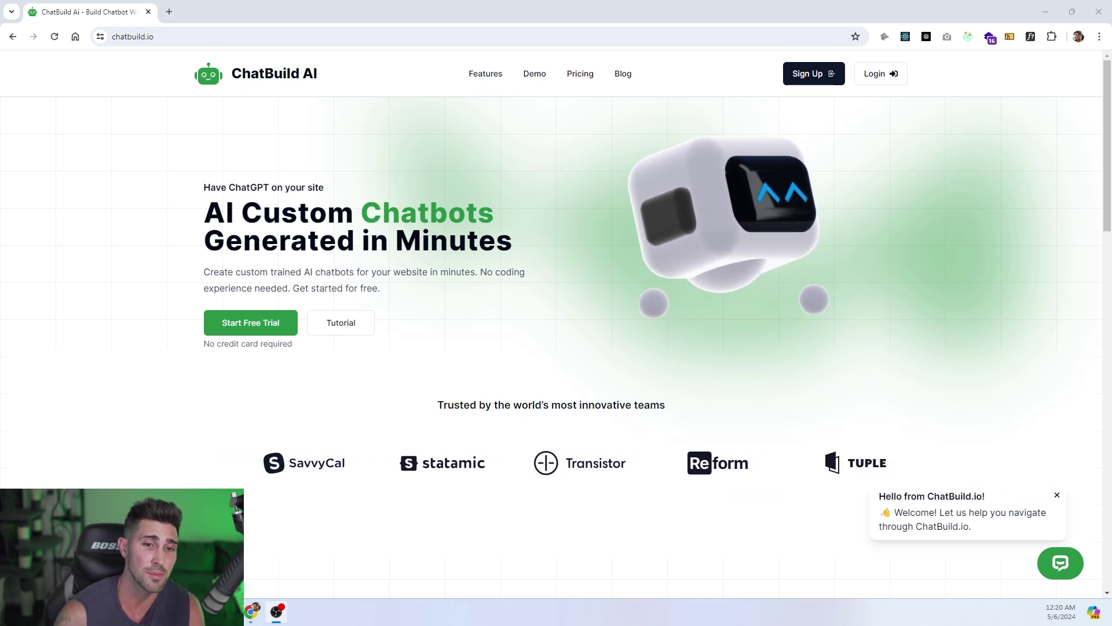
Step: Reset the chat widget conversation and reopen it fresh
{"action": "left_click", "coordinate": [1060, 563]}
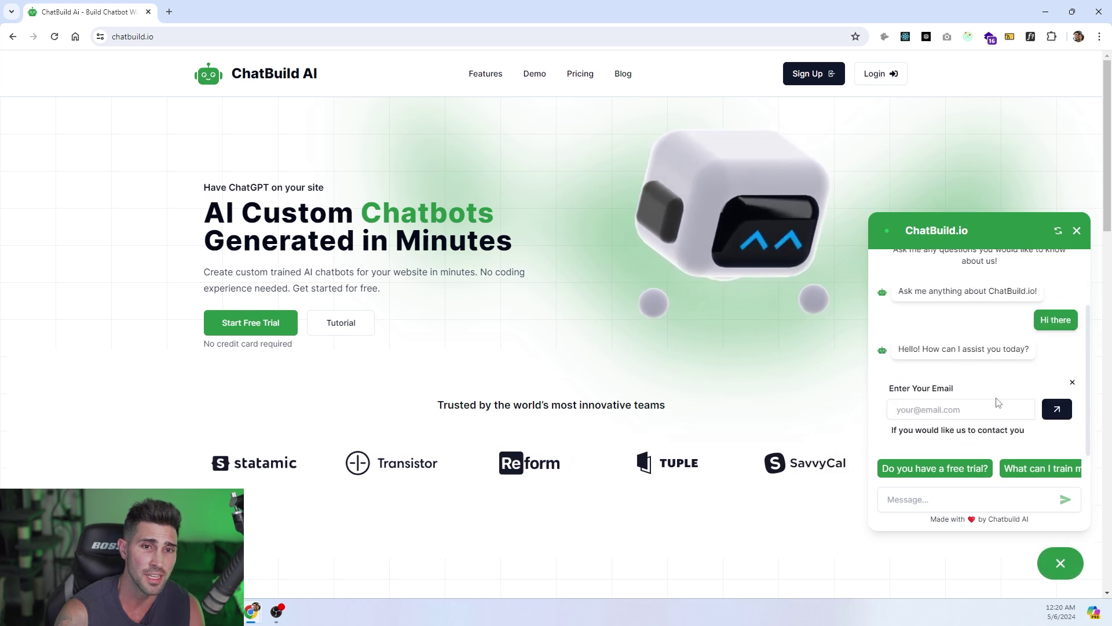
{"action": "left_click", "coordinate": [1057, 232]}
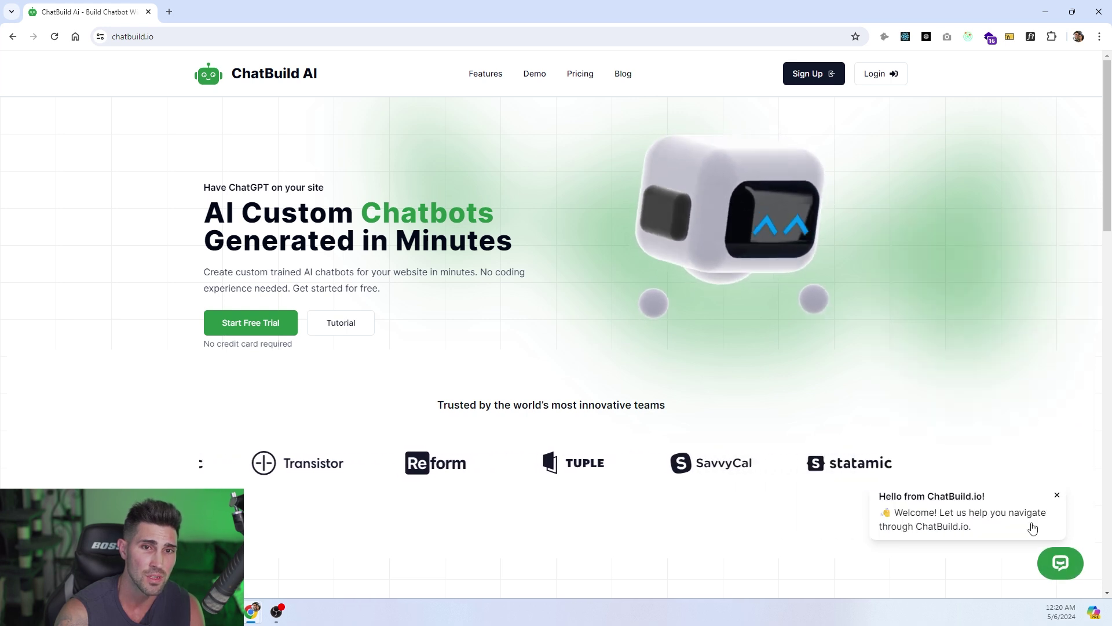
{"action": "left_click", "coordinate": [1045, 561]}
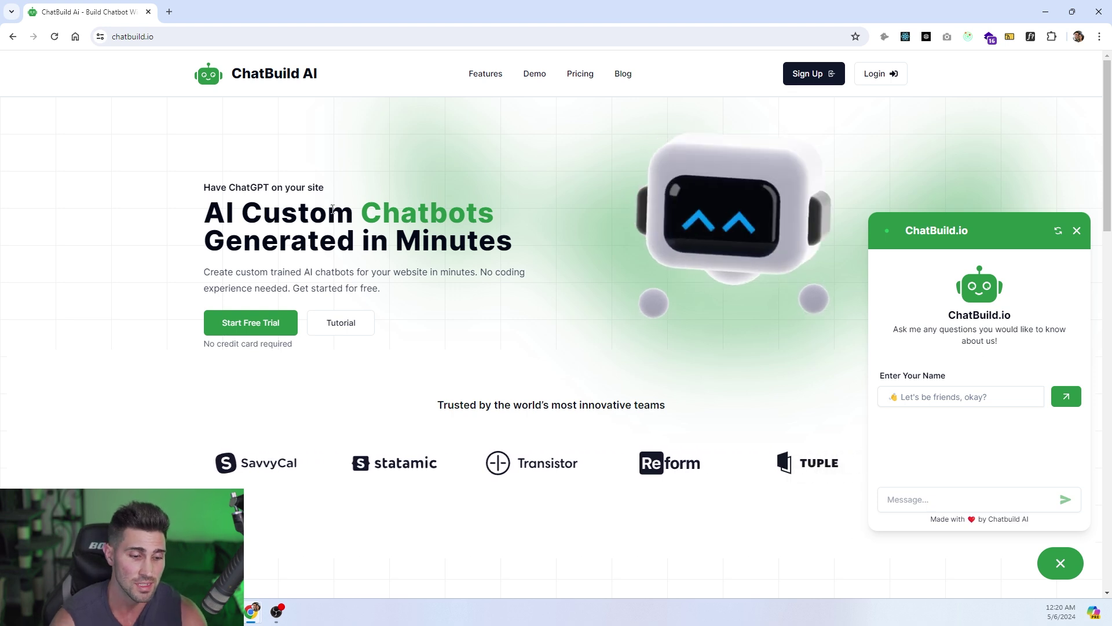
Step: Submit a visitor name so the greeting appears, ready the Message box, then close the chat
{"action": "type", "text": "vinal"}
{"action": "key", "text": "Return"}
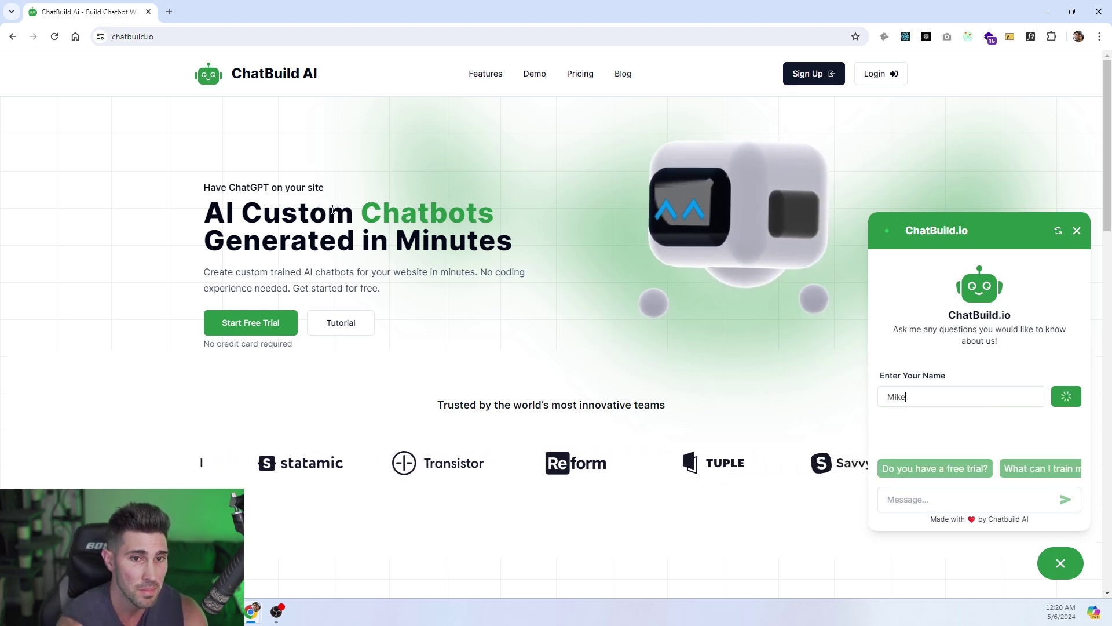
{"action": "left_click", "coordinate": [967, 503]}
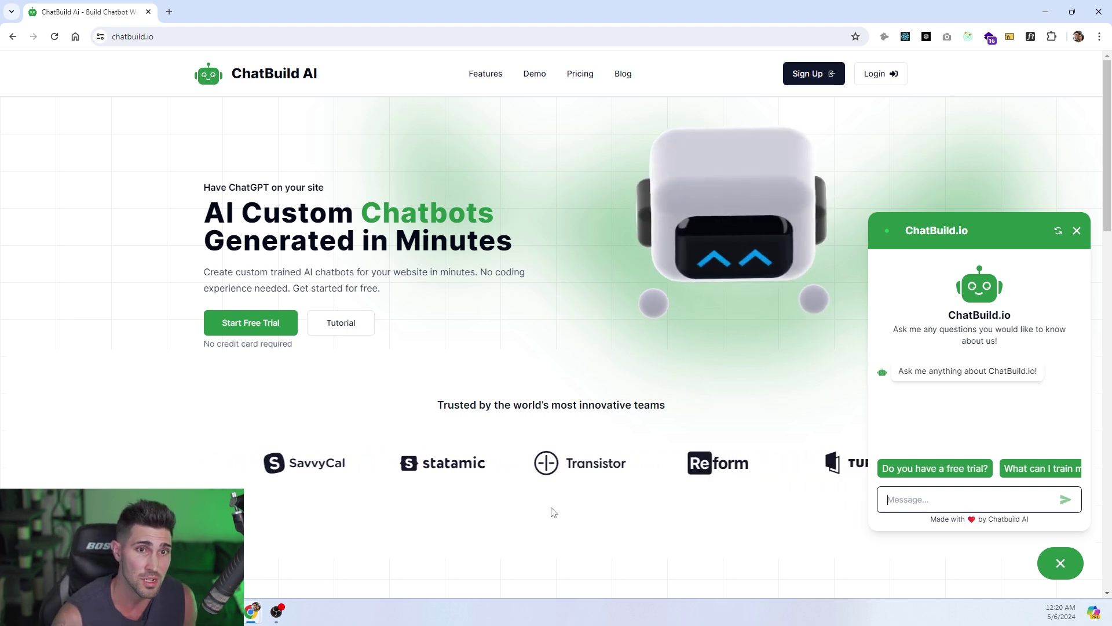
{"action": "left_click", "coordinate": [1077, 232]}
Step: Open Features and scroll through the View History, Train Your Chatbot and Highly Customizable sections
{"action": "scroll", "coordinate": [365, 330], "scroll_direction": "down", "scroll_amount": 15}
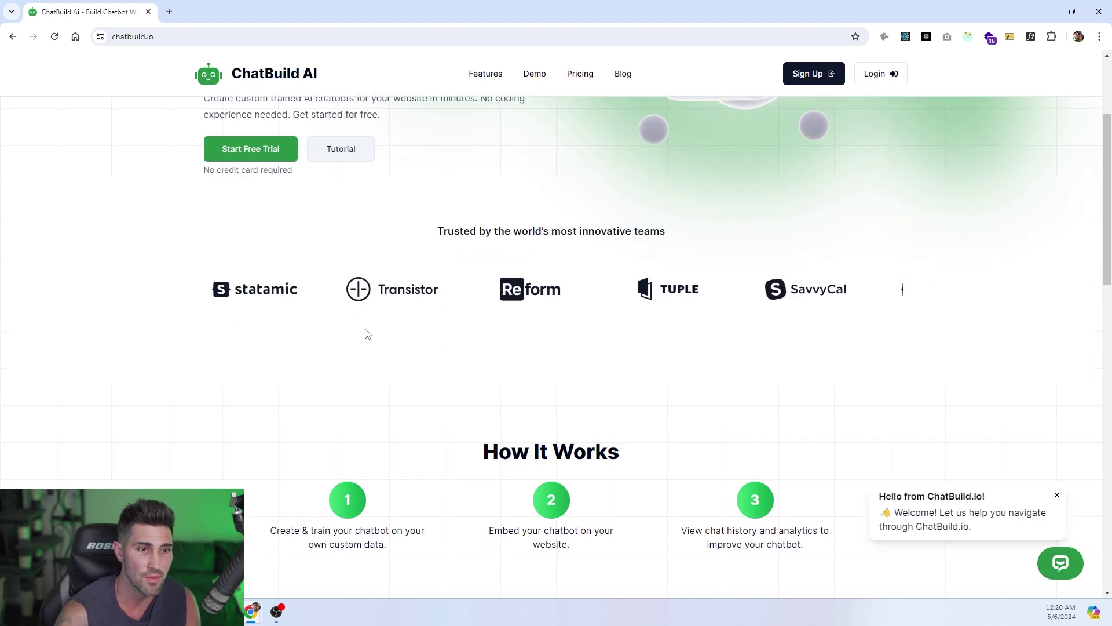
{"action": "scroll", "coordinate": [366, 334], "scroll_direction": "down", "scroll_amount": 5}
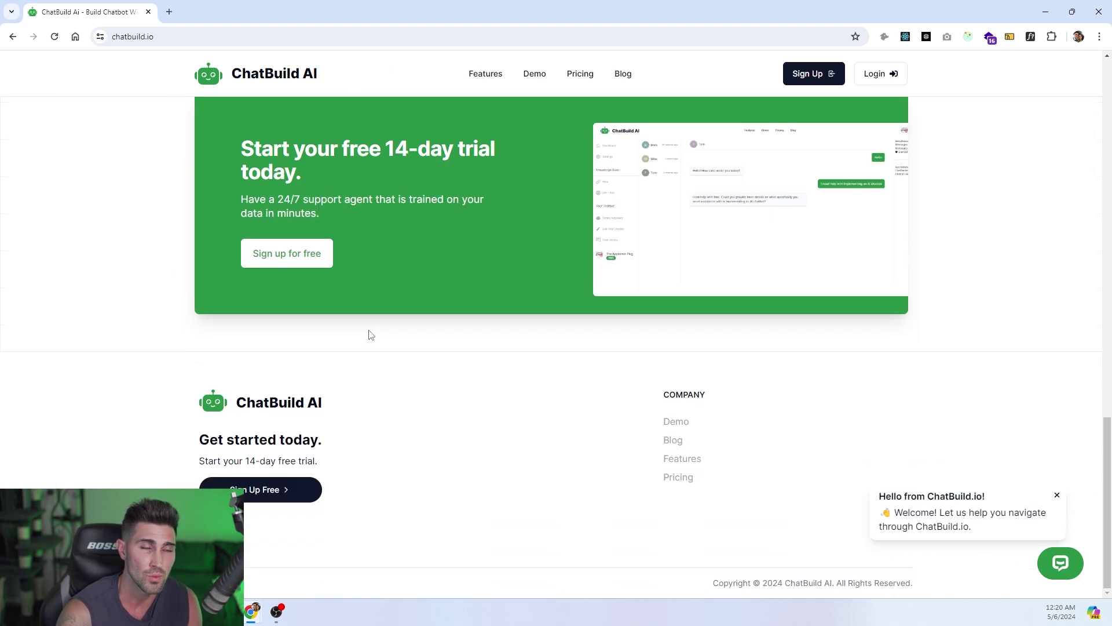
{"action": "scroll", "coordinate": [374, 334], "scroll_direction": "up", "scroll_amount": 20}
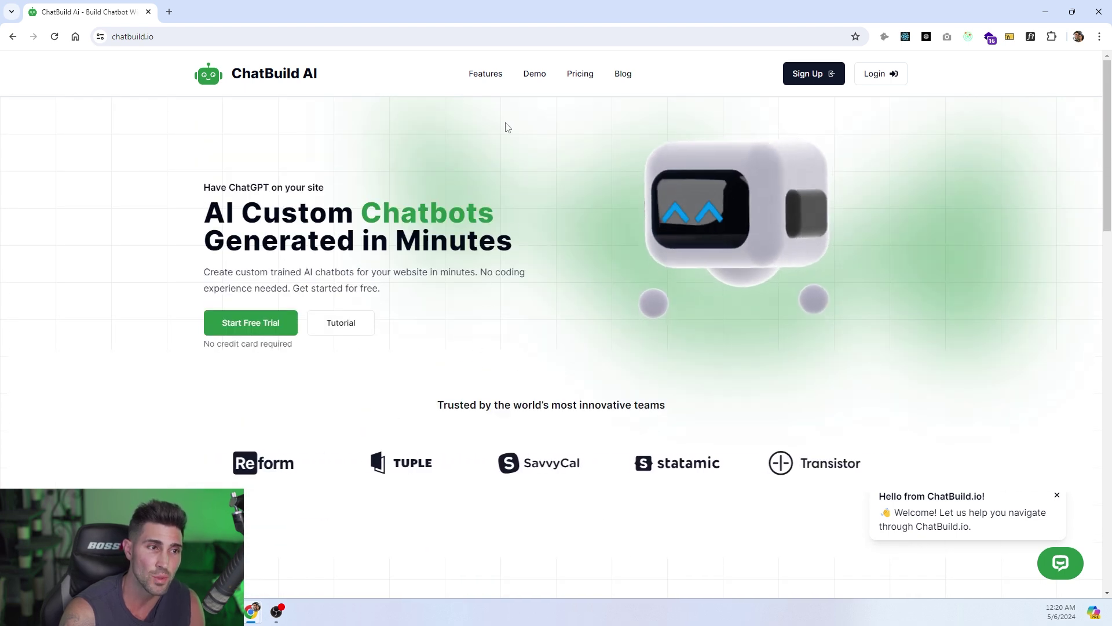
{"action": "left_click", "coordinate": [487, 81]}
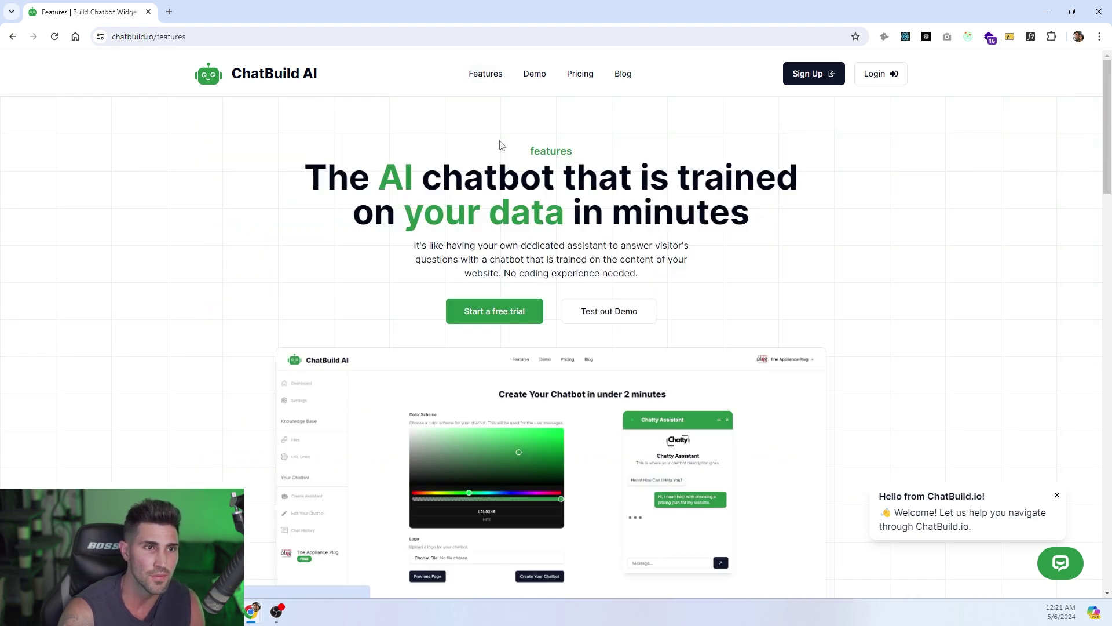
{"action": "scroll", "coordinate": [501, 145], "scroll_direction": "down", "scroll_amount": 2}
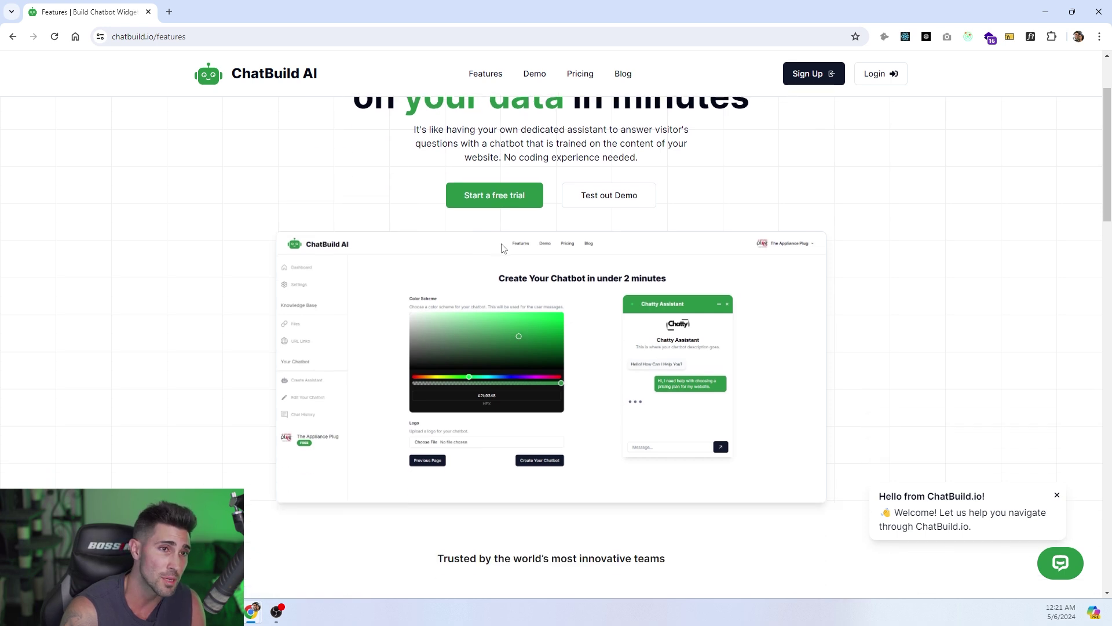
{"action": "scroll", "coordinate": [502, 247], "scroll_direction": "down", "scroll_amount": 9}
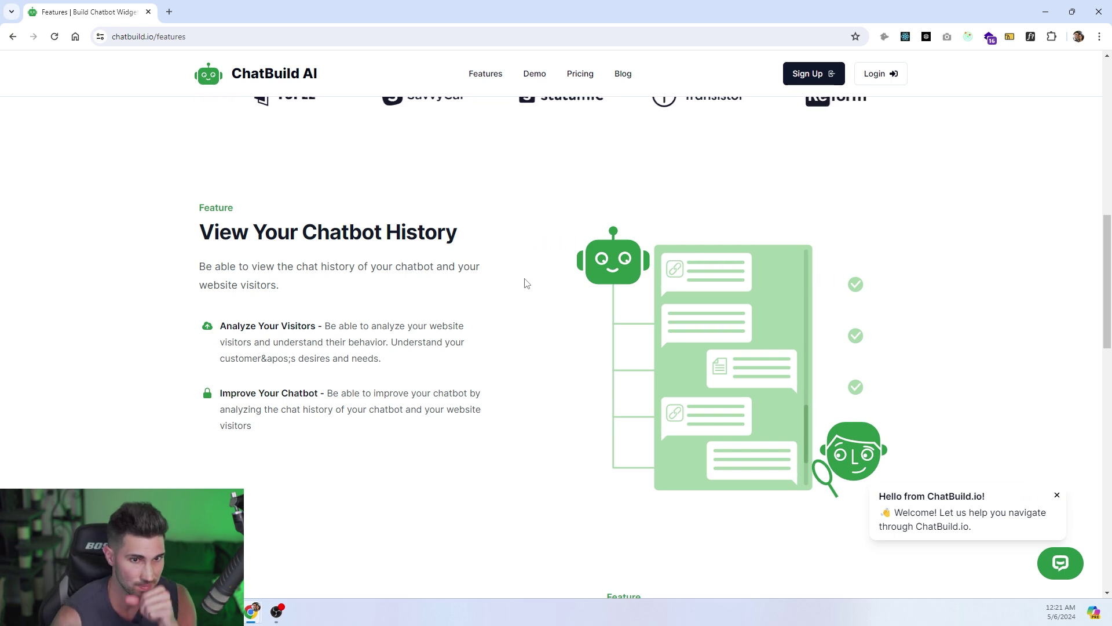
{"action": "scroll", "coordinate": [527, 283], "scroll_direction": "down", "scroll_amount": 7}
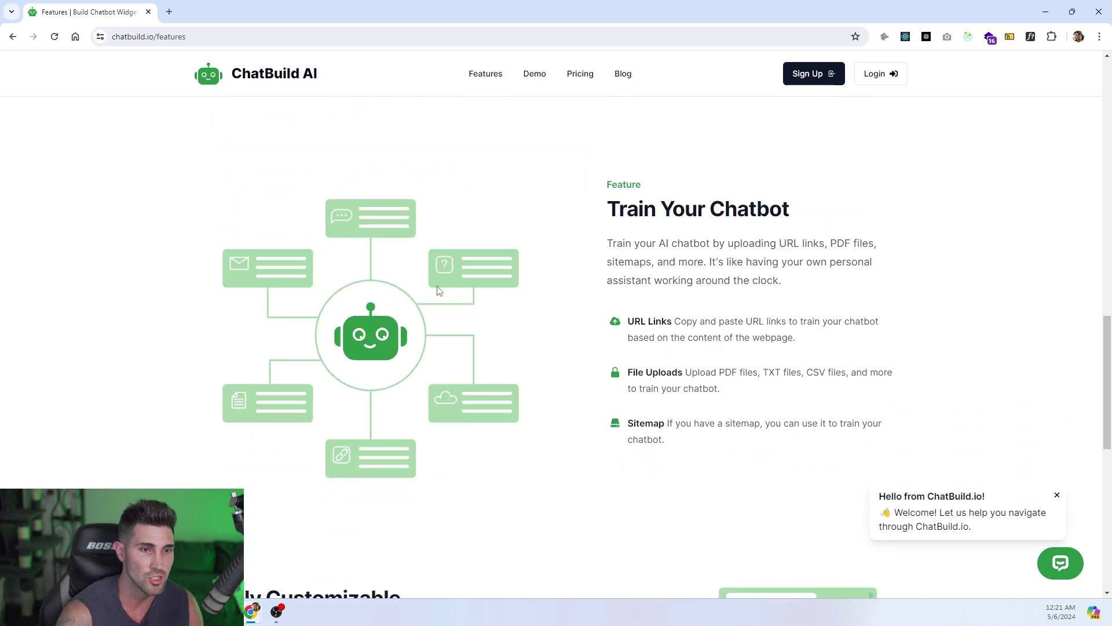
{"action": "scroll", "coordinate": [439, 290], "scroll_direction": "down", "scroll_amount": 7}
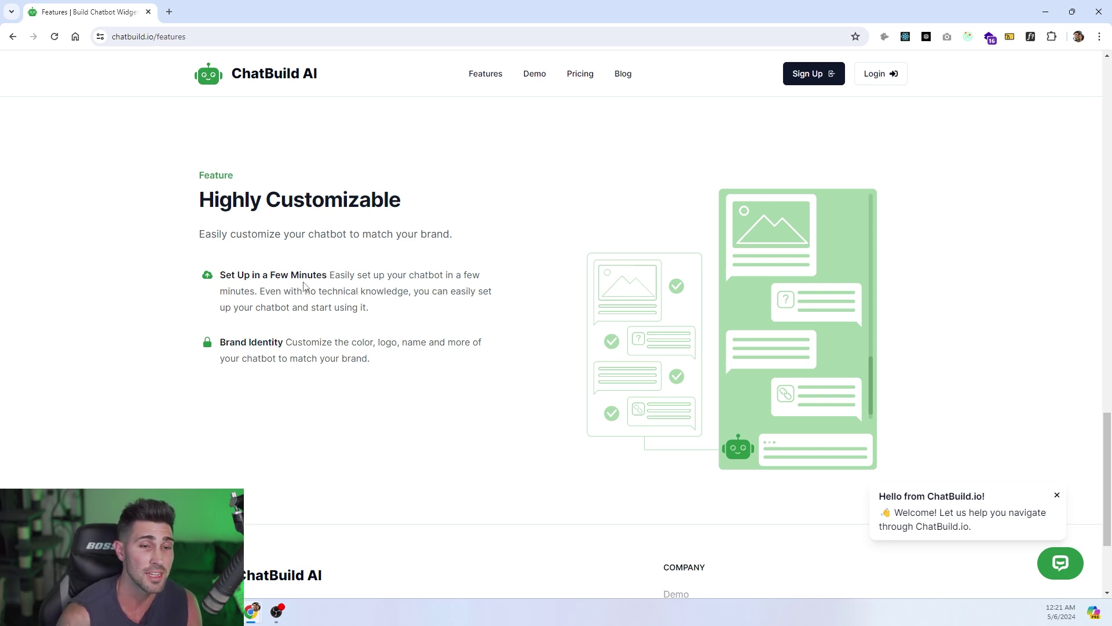
{"action": "scroll", "coordinate": [414, 348], "scroll_direction": "up", "scroll_amount": 15}
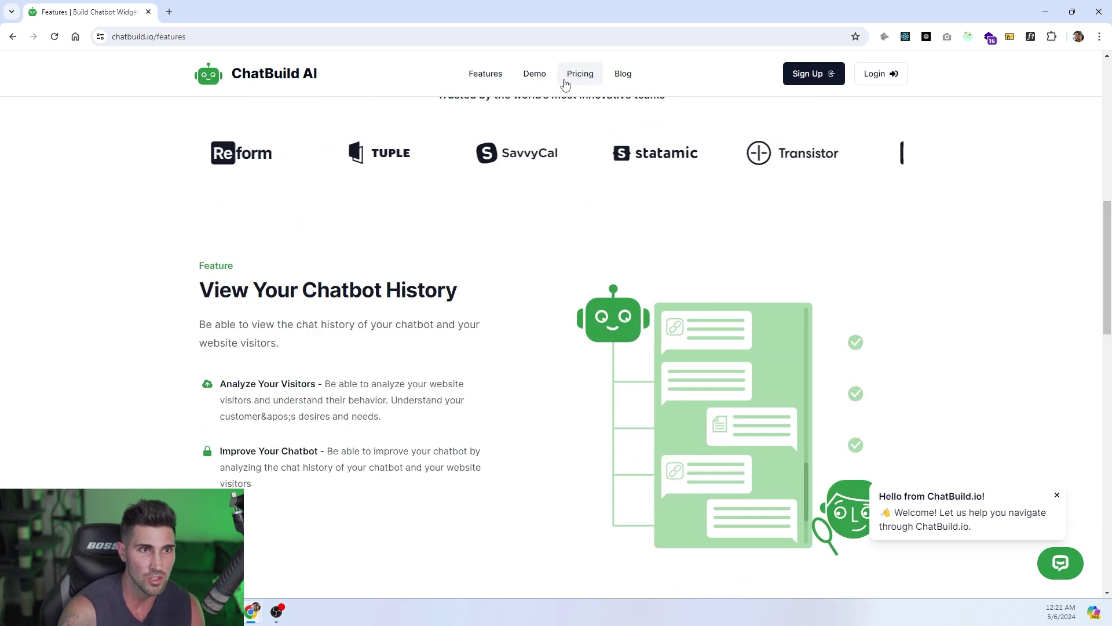
Step: Load the 'Test Out A Basic Chatbot' Demo page with its embedded sample chatbot
{"action": "left_click", "coordinate": [544, 81]}
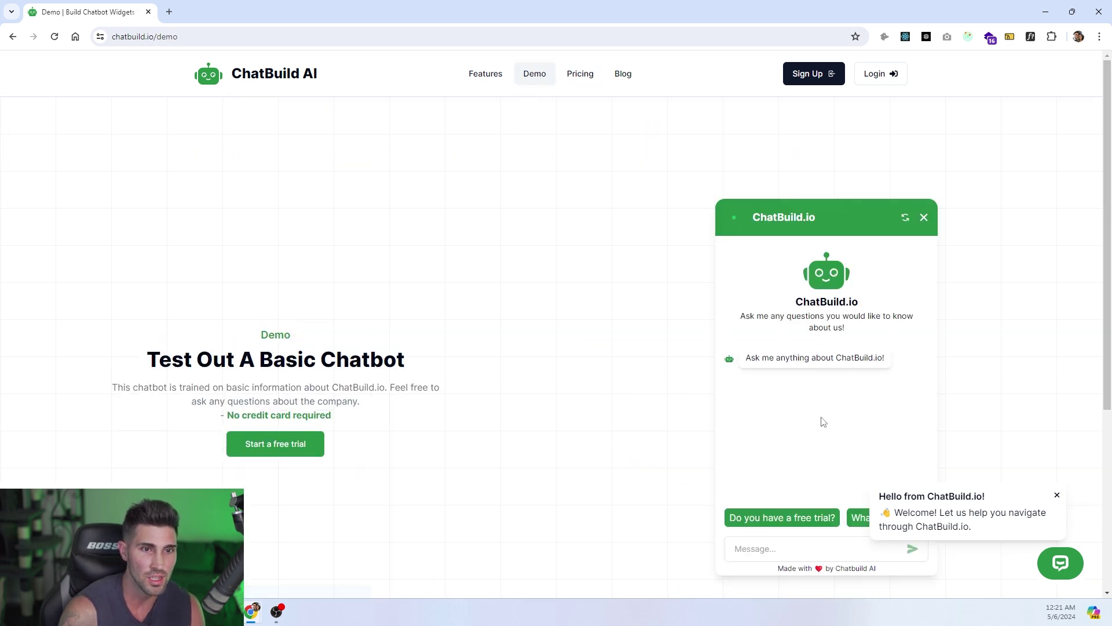
{"action": "scroll", "coordinate": [640, 365], "scroll_direction": "down", "scroll_amount": 1}
{"action": "scroll", "coordinate": [637, 365], "scroll_direction": "up", "scroll_amount": 1}
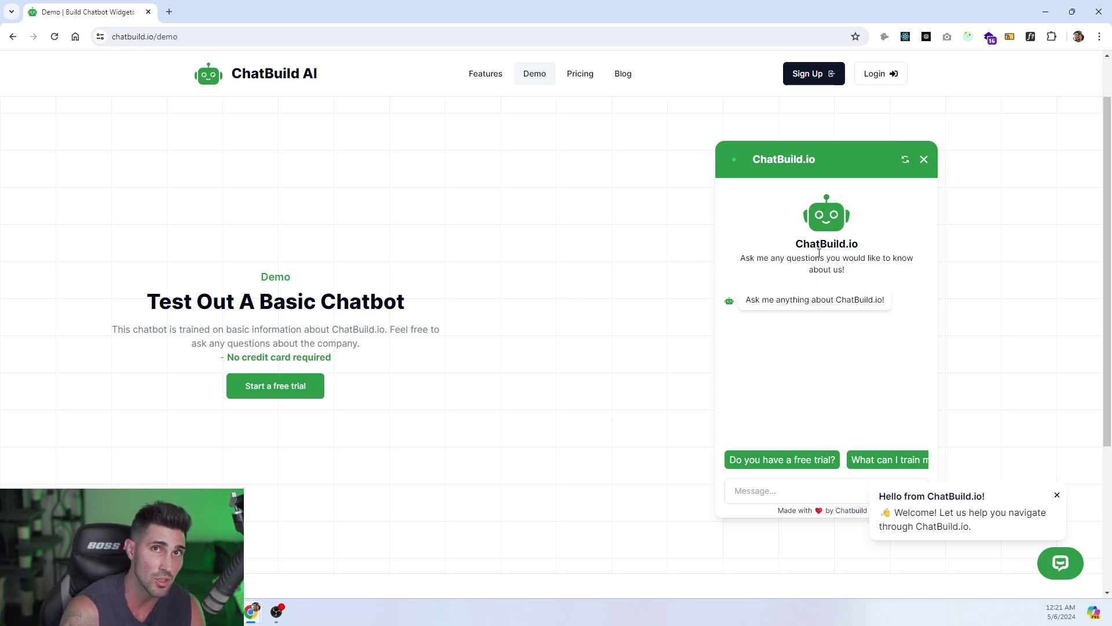
Step: Review the pricing plans and FAQs, glance at the blog's Posts page, then return home
{"action": "left_click", "coordinate": [581, 77]}
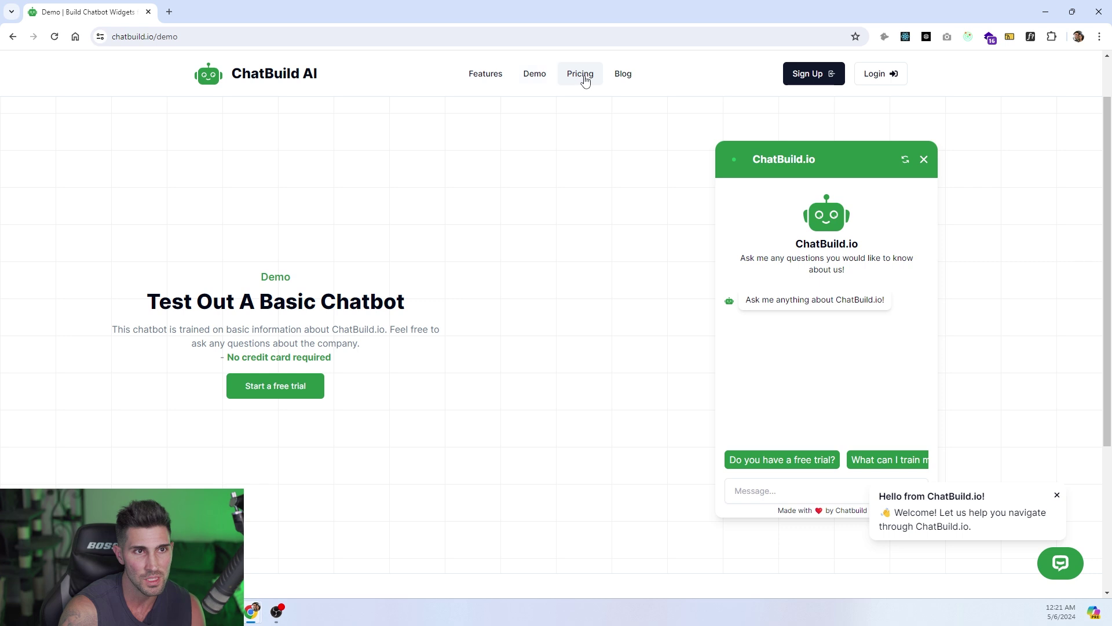
{"action": "scroll", "coordinate": [545, 126], "scroll_direction": "down", "scroll_amount": 7}
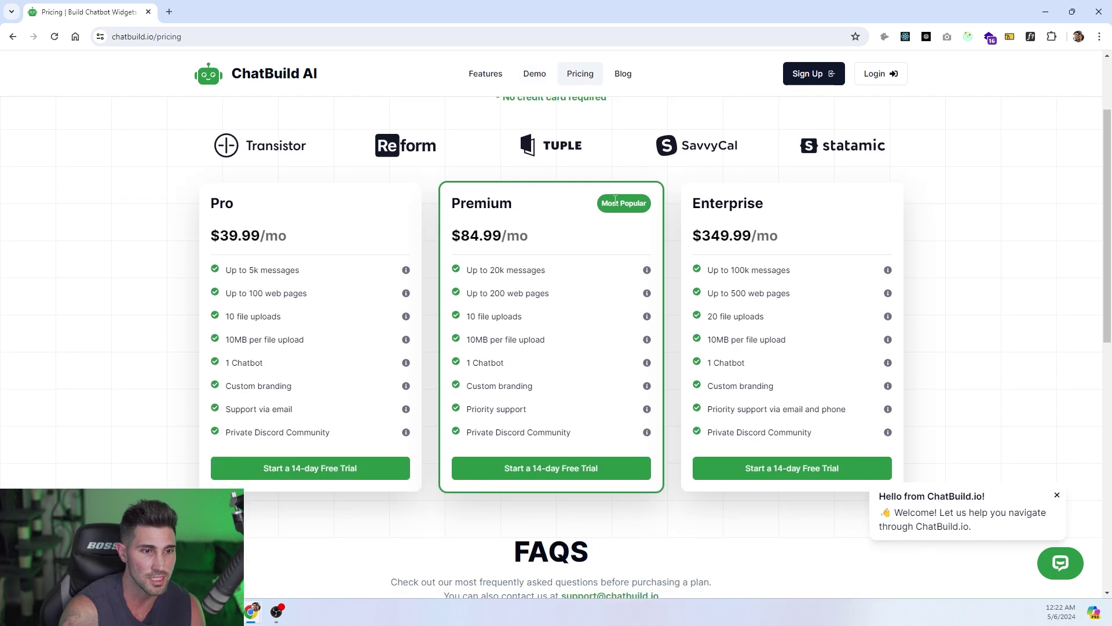
{"action": "scroll", "coordinate": [541, 330], "scroll_direction": "down", "scroll_amount": 2}
{"action": "scroll", "coordinate": [566, 331], "scroll_direction": "up", "scroll_amount": 3}
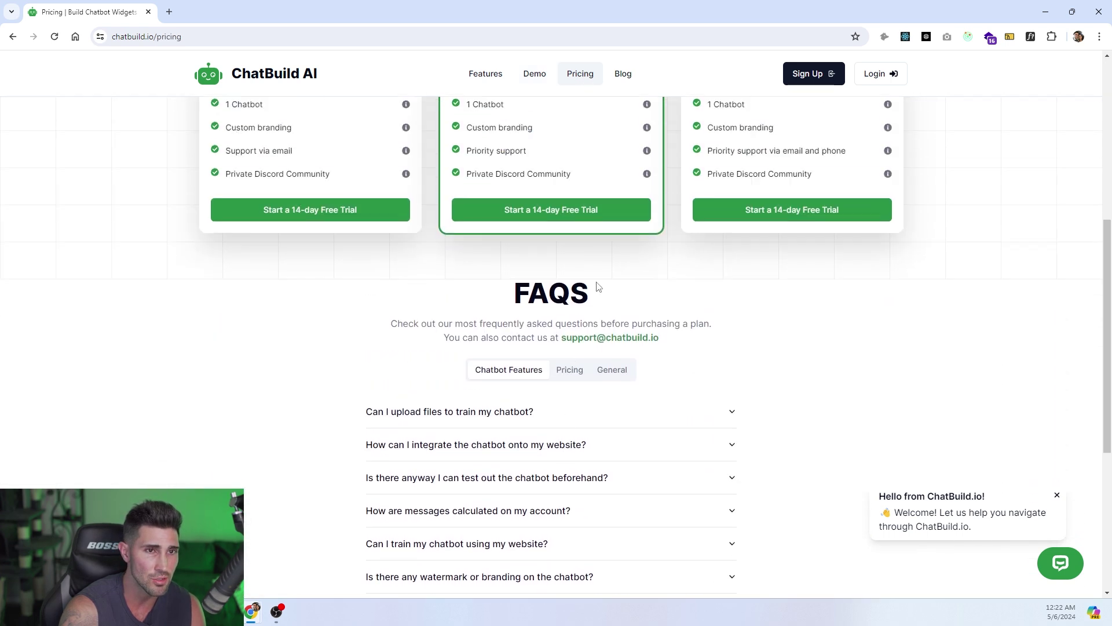
{"action": "left_click", "coordinate": [629, 79]}
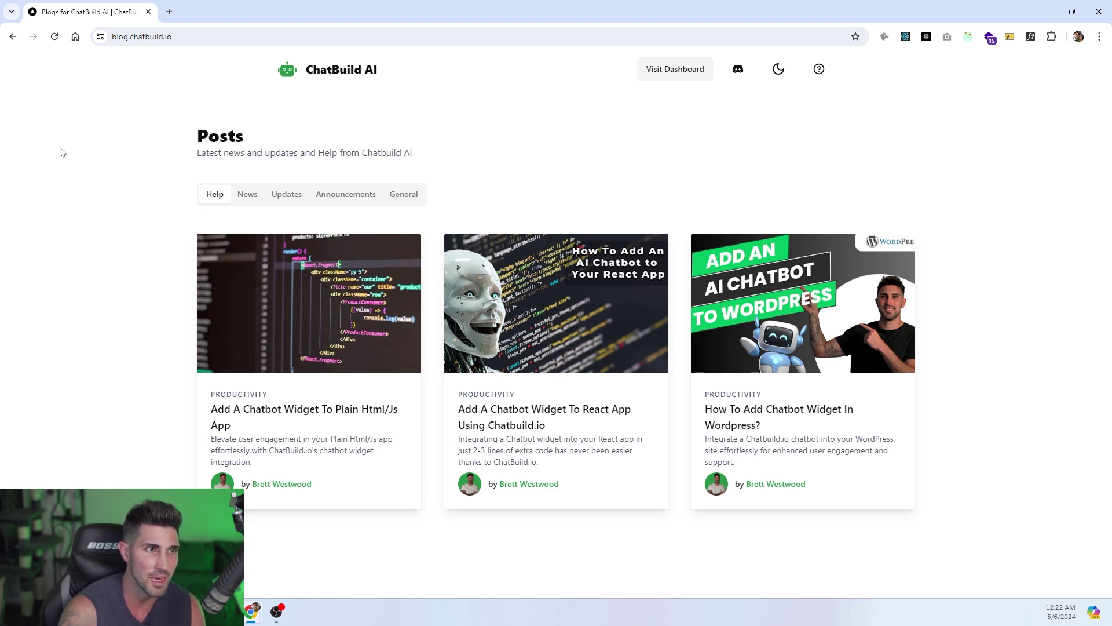
{"action": "left_click", "coordinate": [691, 72]}
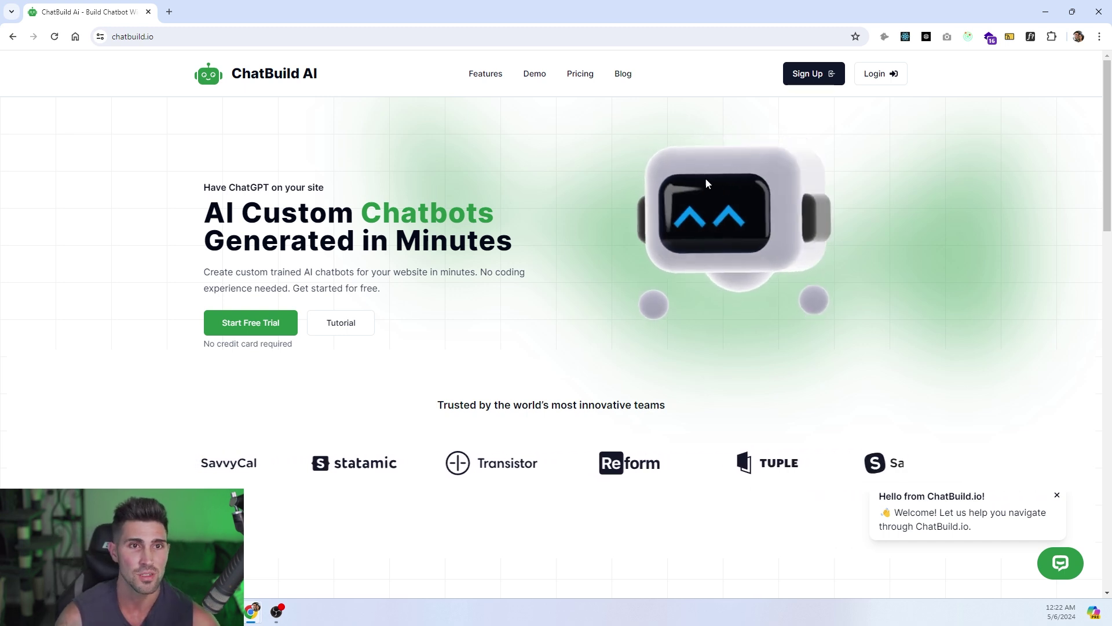
Step: Log in with the saved support account email and its password
{"action": "left_click", "coordinate": [877, 76]}
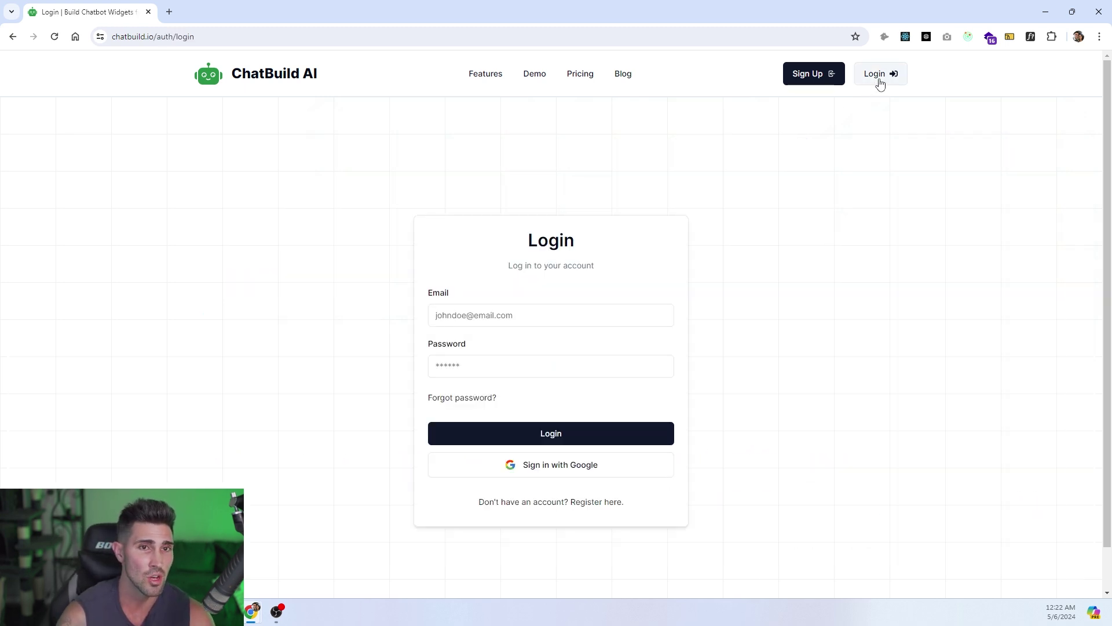
{"action": "left_click", "coordinate": [528, 316]}
{"action": "type", "text": "sup"}
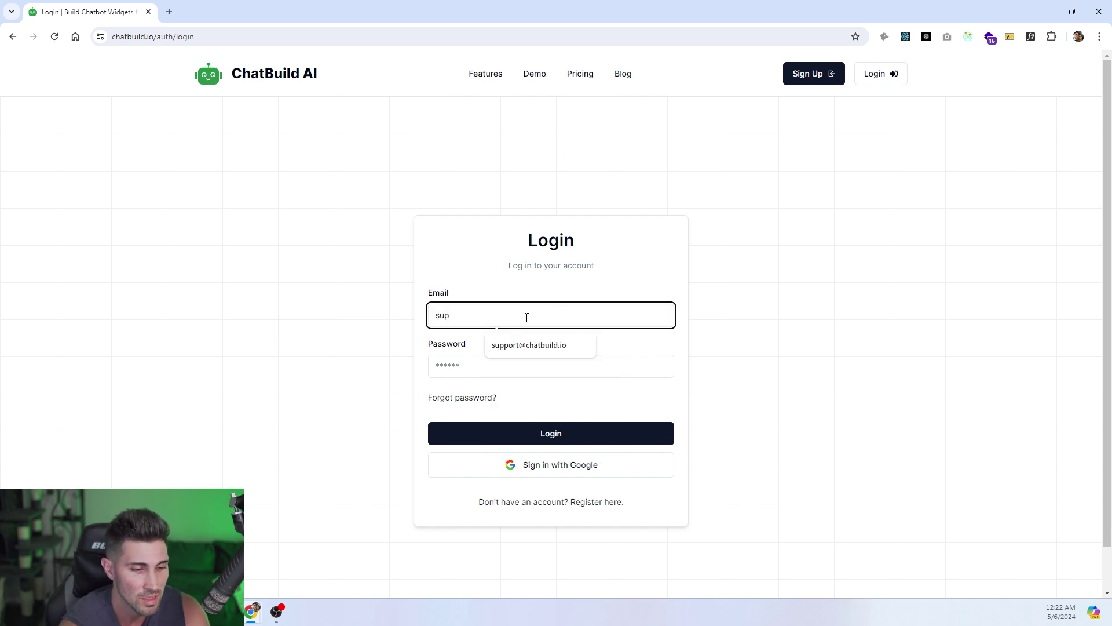
{"action": "left_click", "coordinate": [551, 345]}
{"action": "left_click", "coordinate": [515, 361]}
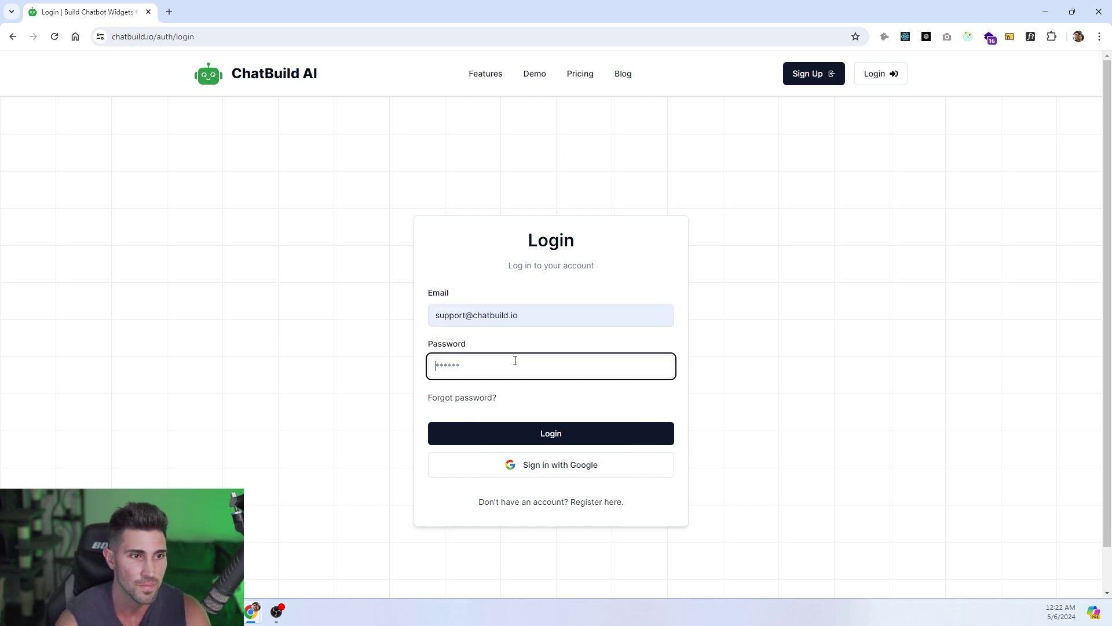
{"action": "type", "text": "••••••••"}
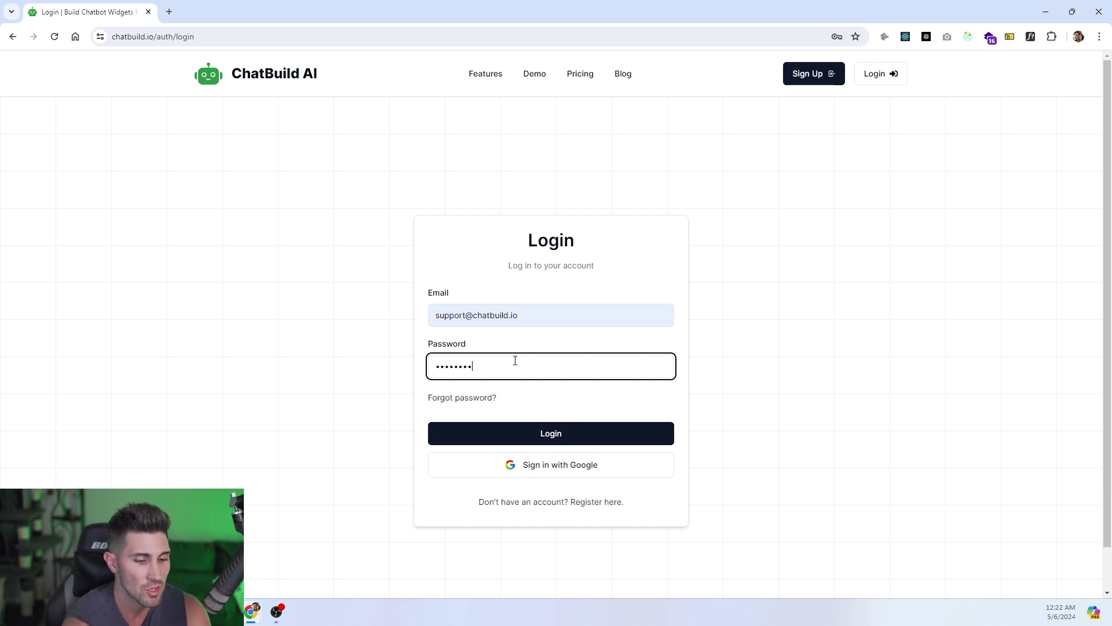
{"action": "type", "text": "•"}
{"action": "key", "text": "Return"}
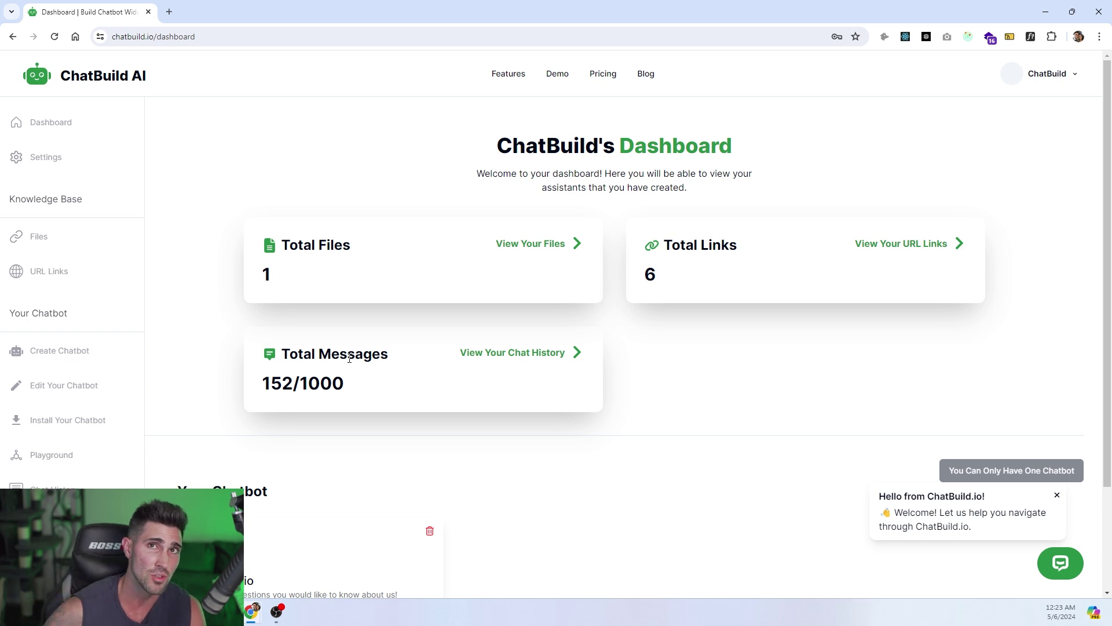
Step: Scroll down to the dashboard's Your Chatbot card and back up
{"action": "scroll", "coordinate": [377, 350], "scroll_direction": "down", "scroll_amount": 2}
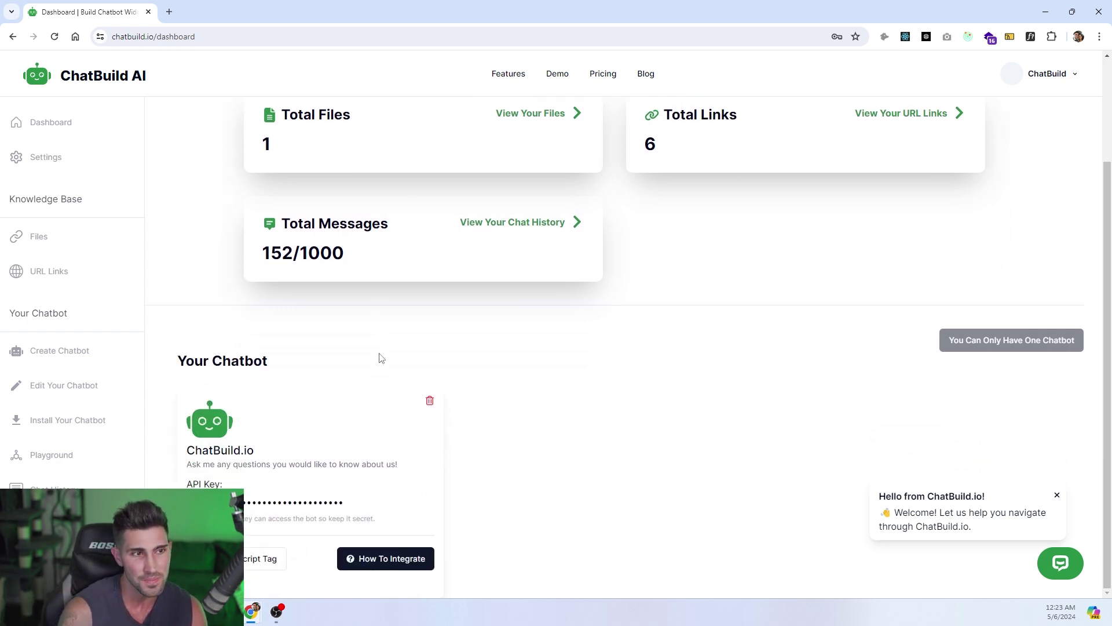
{"action": "scroll", "coordinate": [481, 364], "scroll_direction": "up", "scroll_amount": 2}
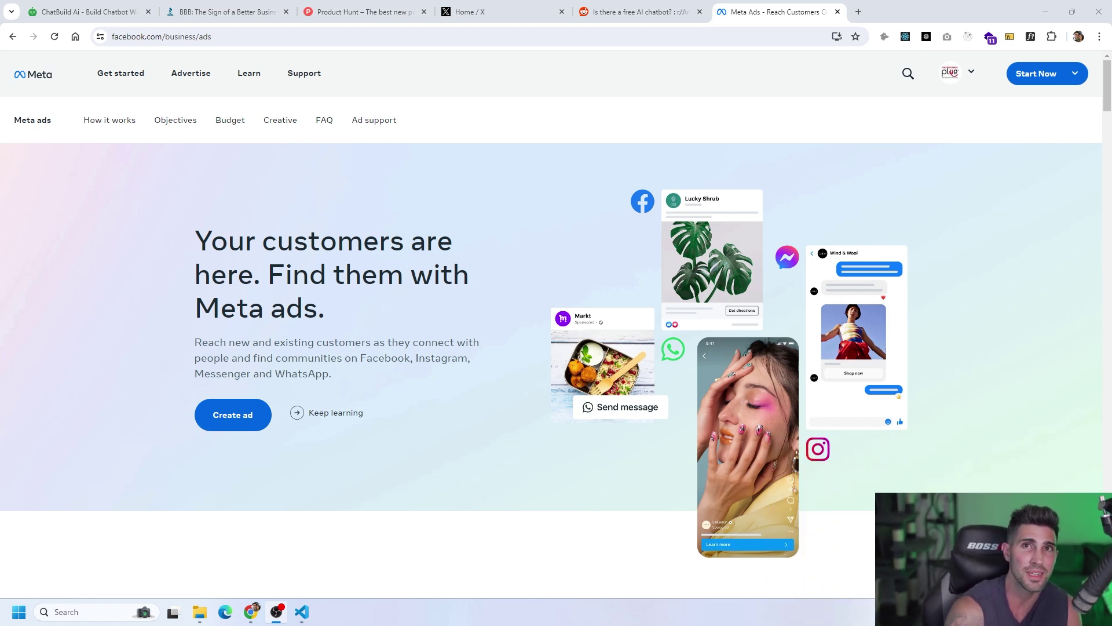
Step: View the Better Business Bureau home page tab, then switch to the Product Hunt tab
{"action": "key", "text": "ctrl+2"}
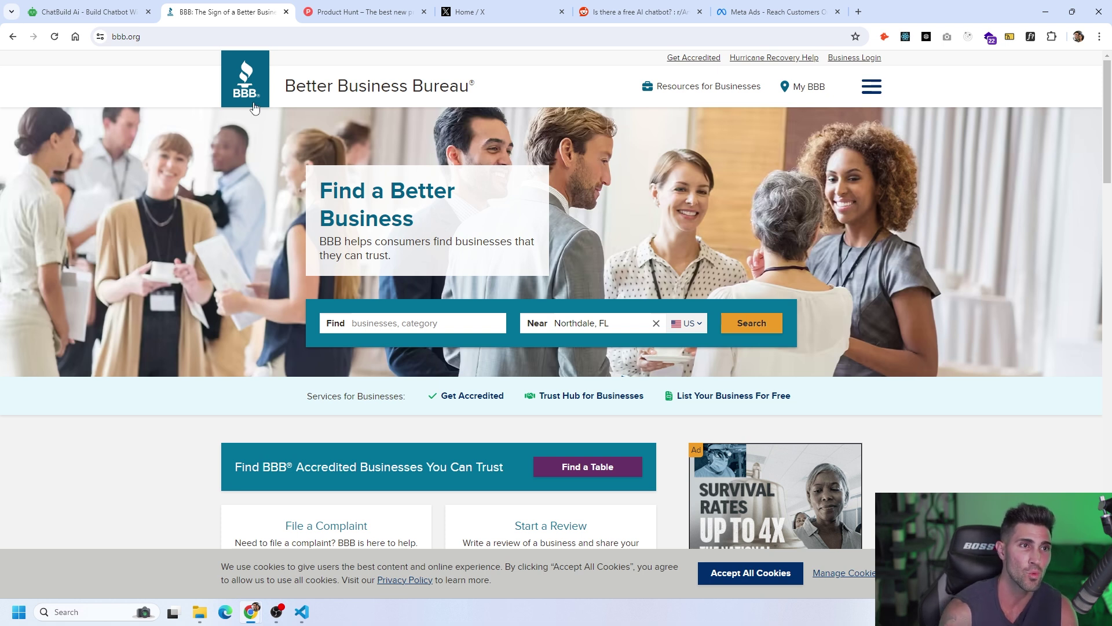
{"action": "left_click", "coordinate": [355, 13]}
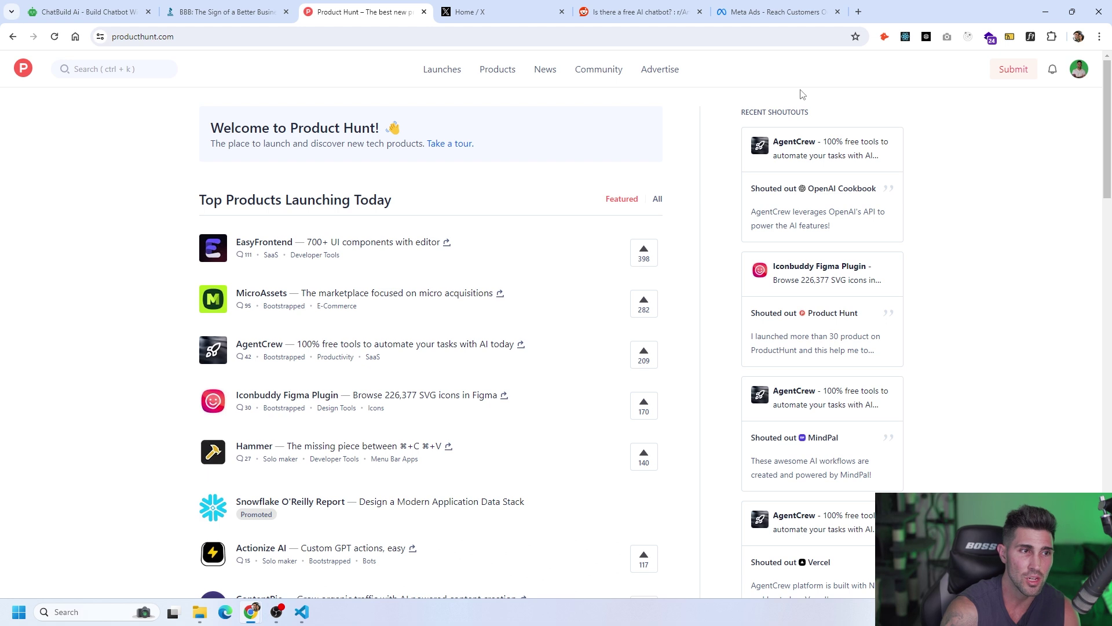
Step: Check the ChatBuild AI launch under My products, return to Product Hunt home, then switch to X
{"action": "left_click", "coordinate": [1065, 80]}
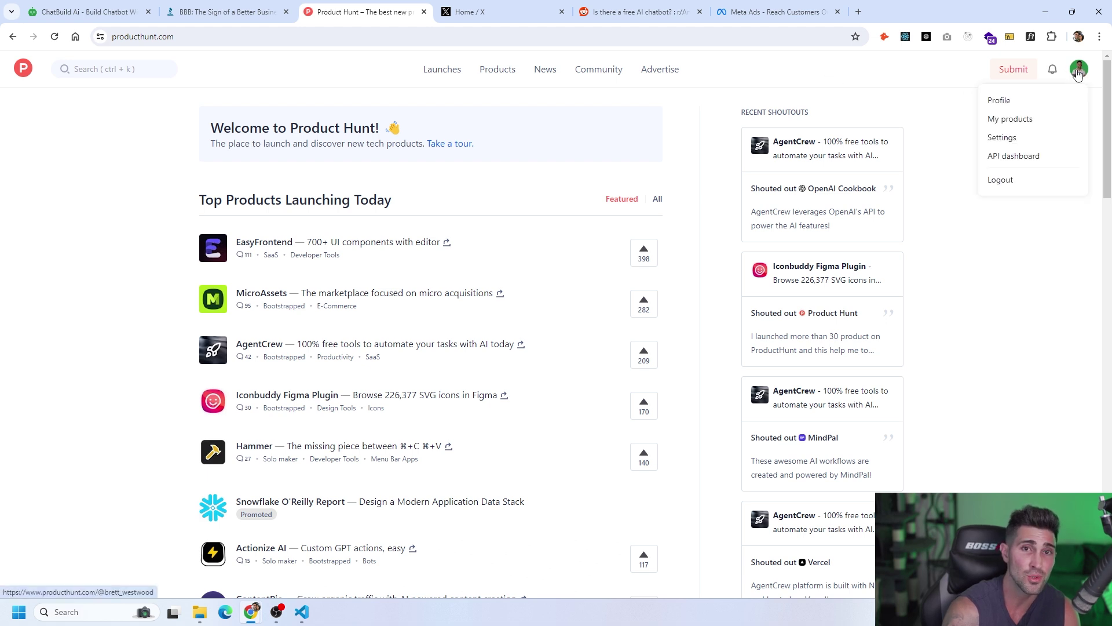
{"action": "left_click", "coordinate": [1017, 121]}
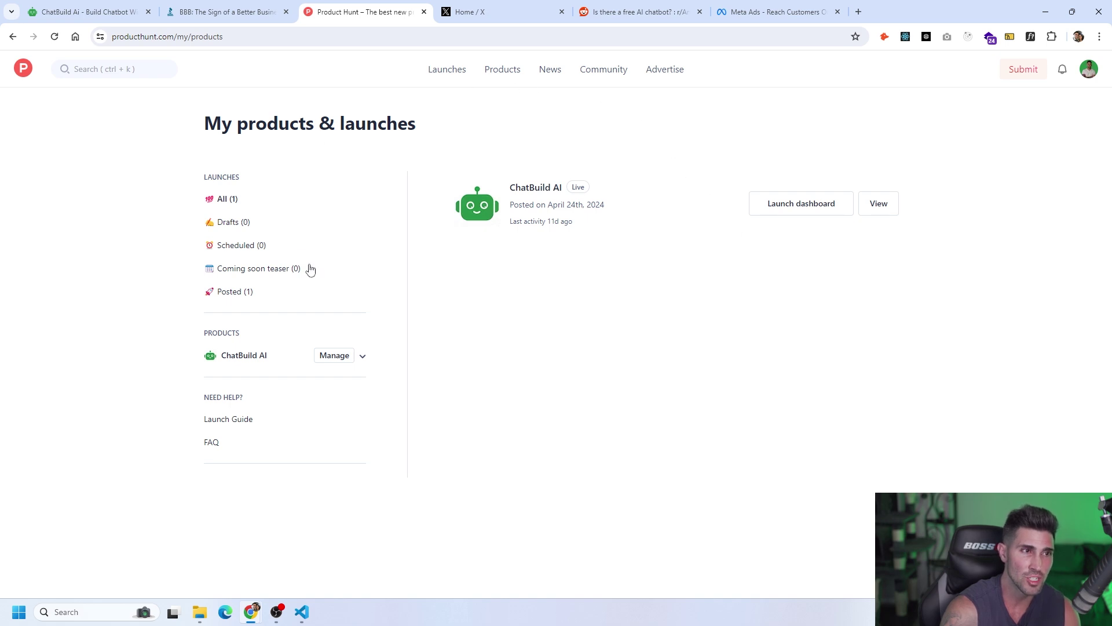
{"action": "left_click", "coordinate": [30, 67]}
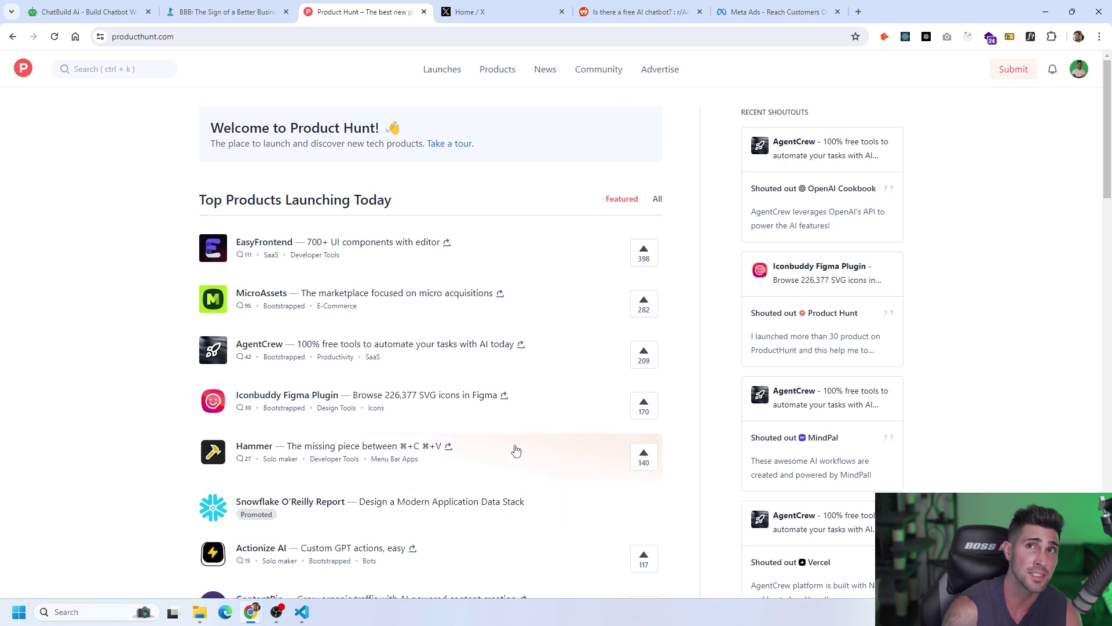
{"action": "left_click", "coordinate": [517, 17]}
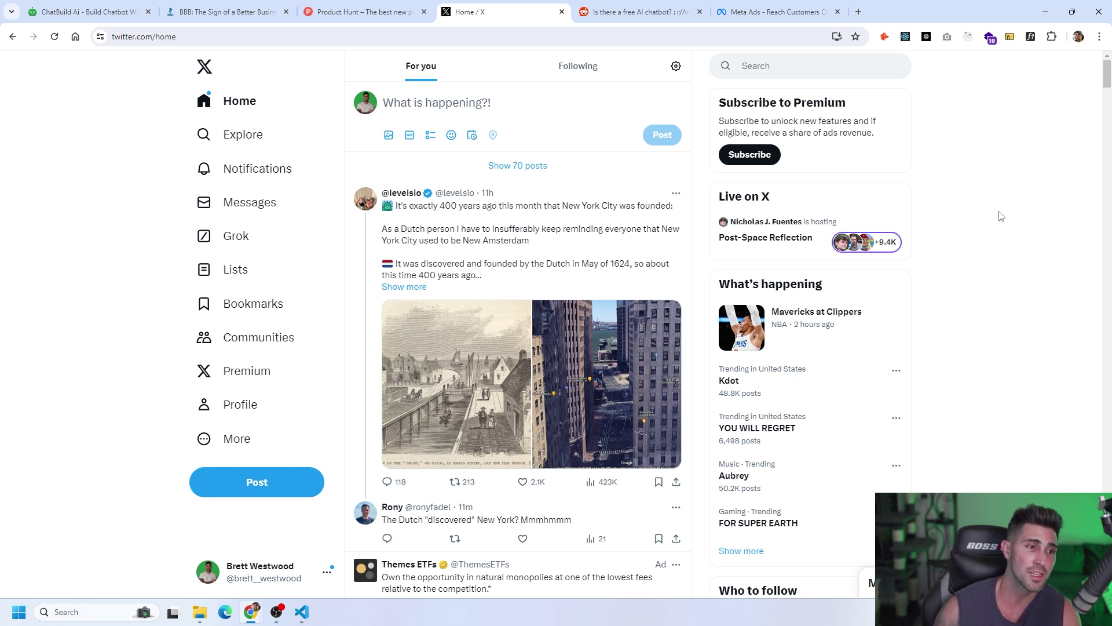
Step: Open the X account's own profile page
{"action": "left_click", "coordinate": [258, 408]}
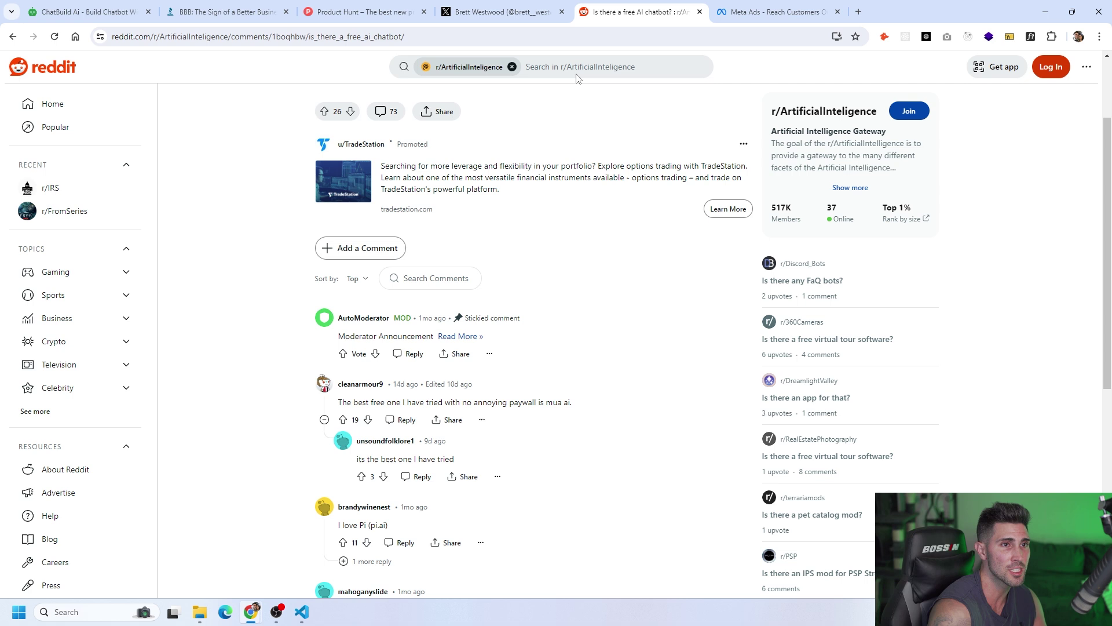
Step: Scroll up the 'Is there a free AI chatbot?' thread in r/ArtificialInteligence to read the post and comments
{"action": "scroll", "coordinate": [605, 339], "scroll_direction": "up", "scroll_amount": 2}
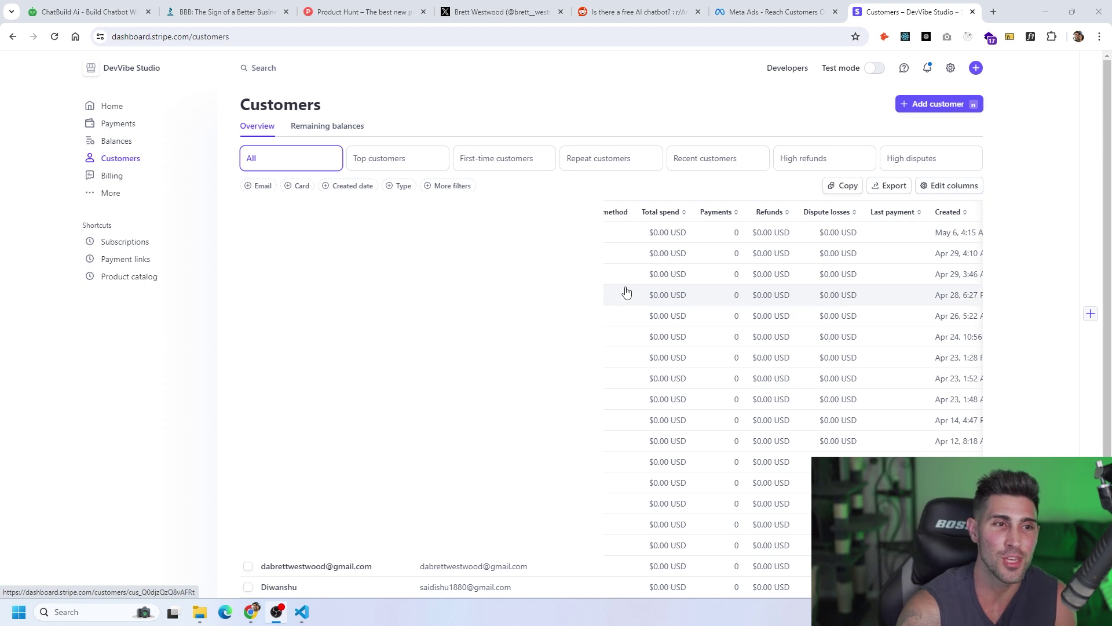
Step: Scroll down to DevVibe Studio's customer table showing 18 customers, each with $0.00 USD spend
{"action": "scroll", "coordinate": [625, 292], "scroll_direction": "down", "scroll_amount": 1}
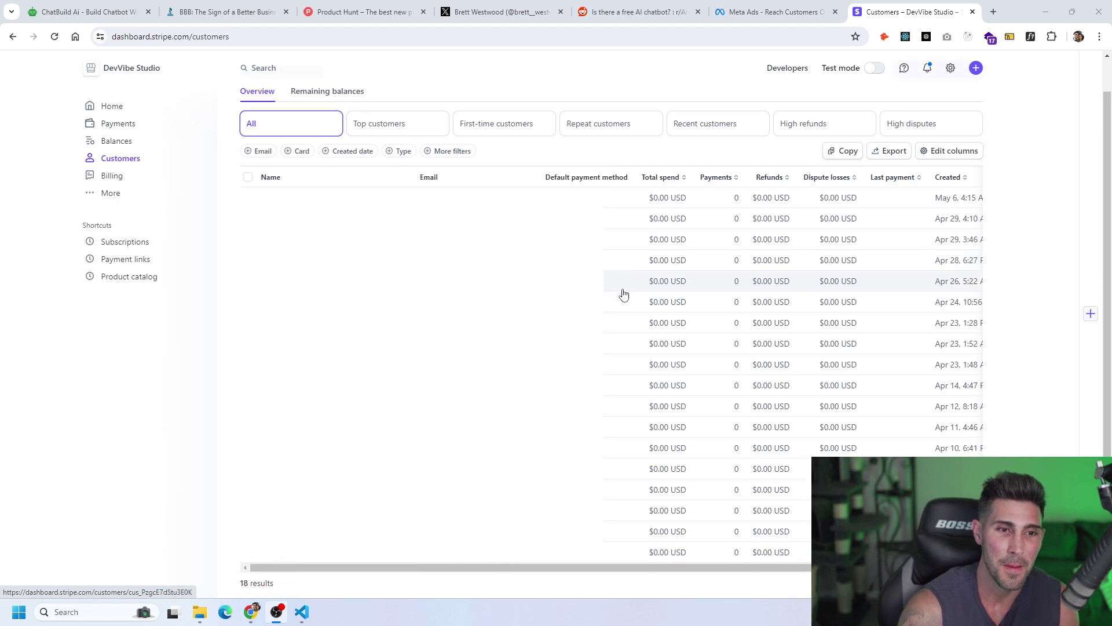